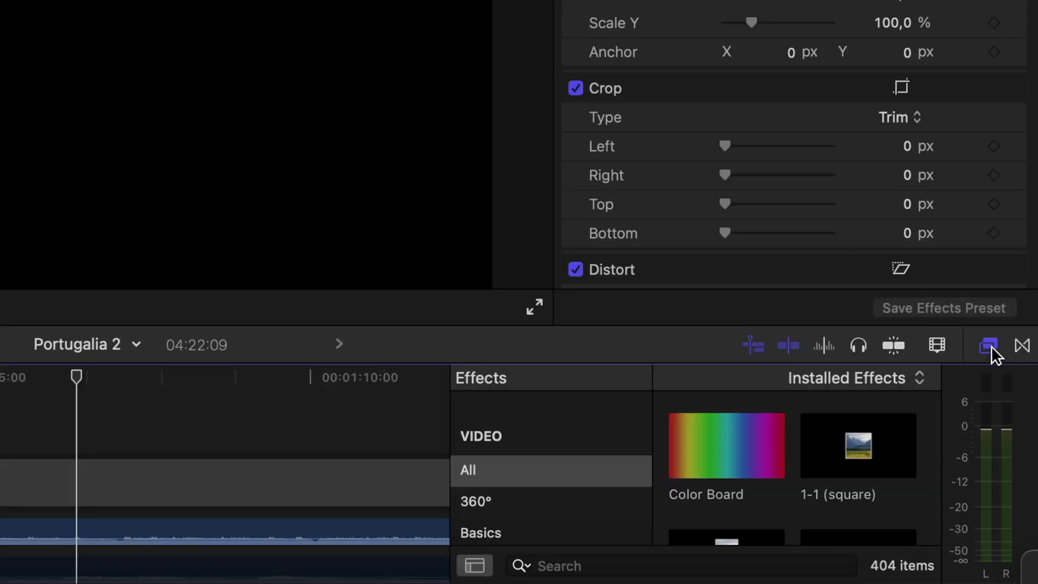
text(magnetic)
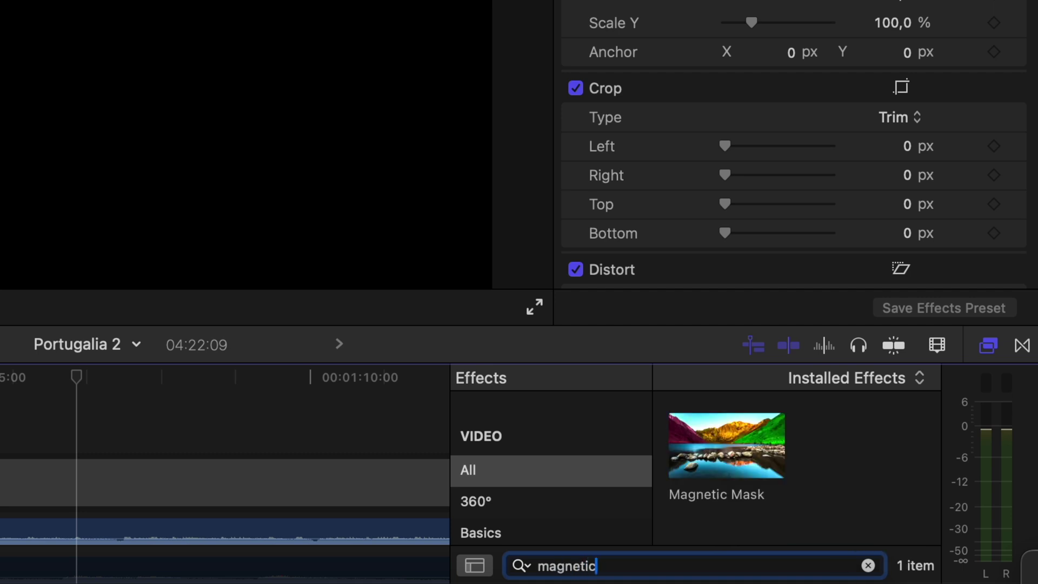
Stop playback and shorten the end of the DJI_0317 clip.
click(724, 440)
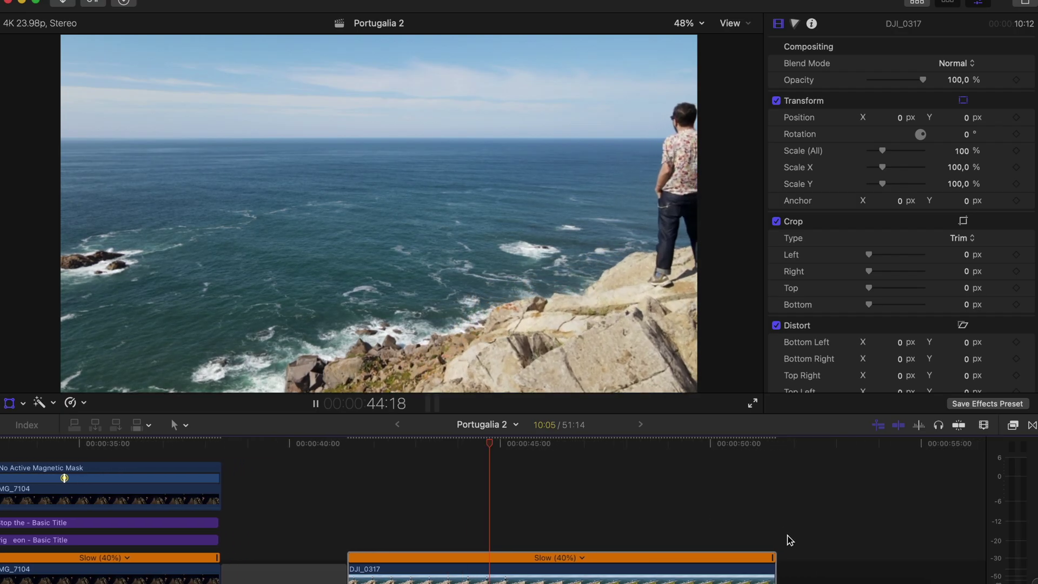
key(space)
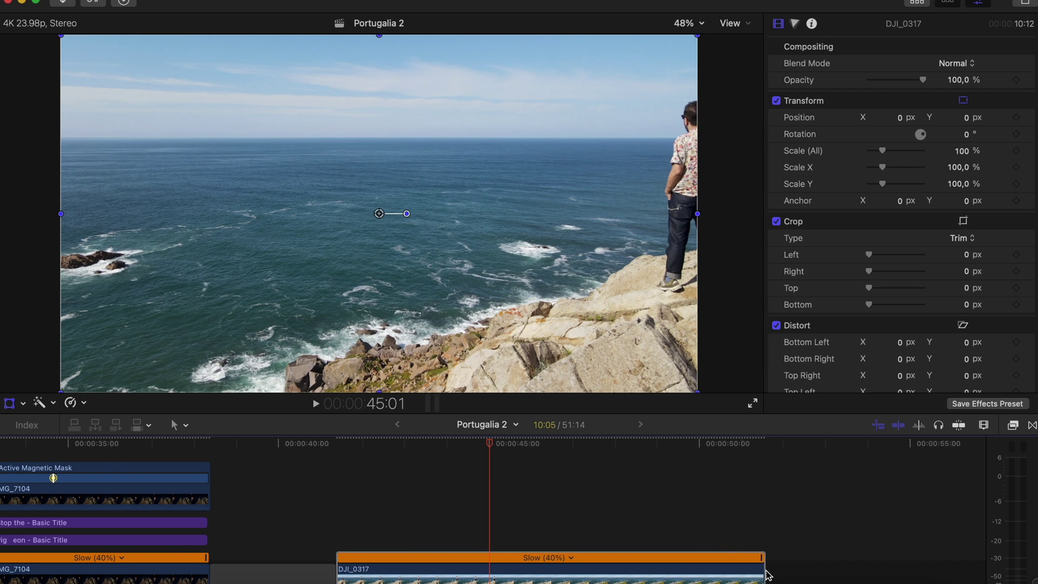
drag(763, 573, 615, 573)
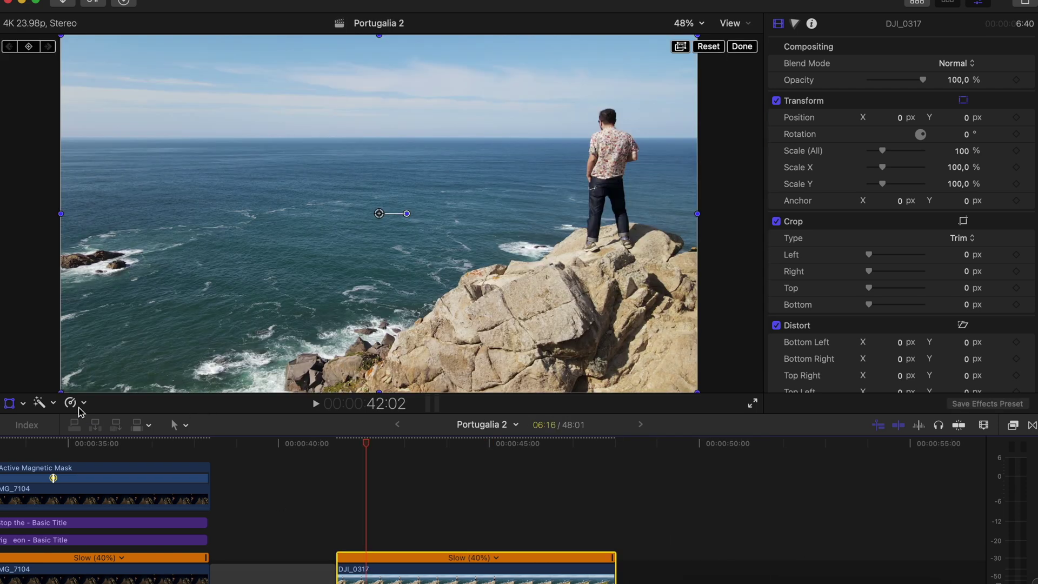
Apply Enhance Light and Color, toggling Color Adjustments 1 off and on to compare.
click(42, 403)
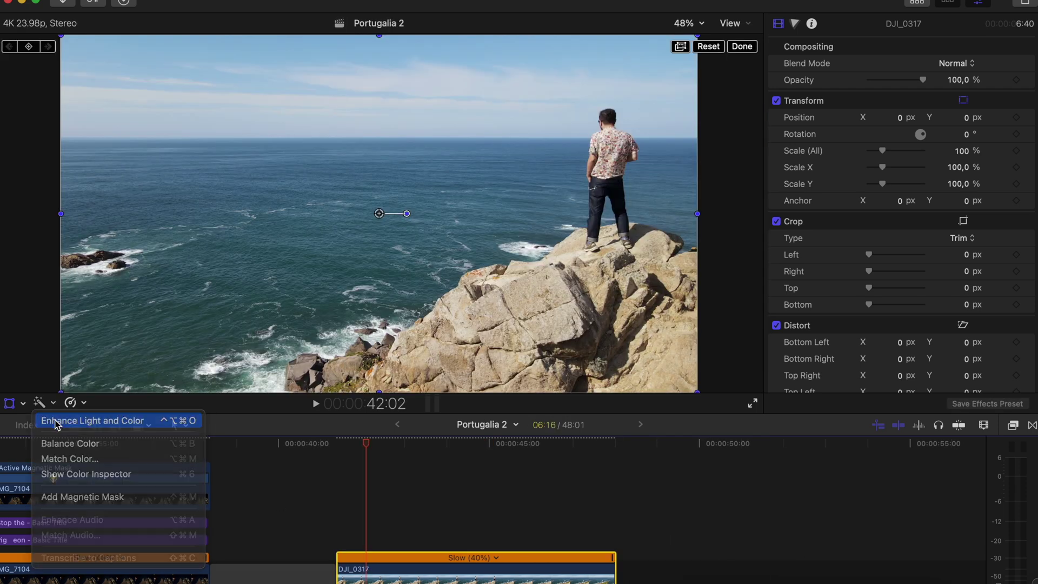
click(57, 421)
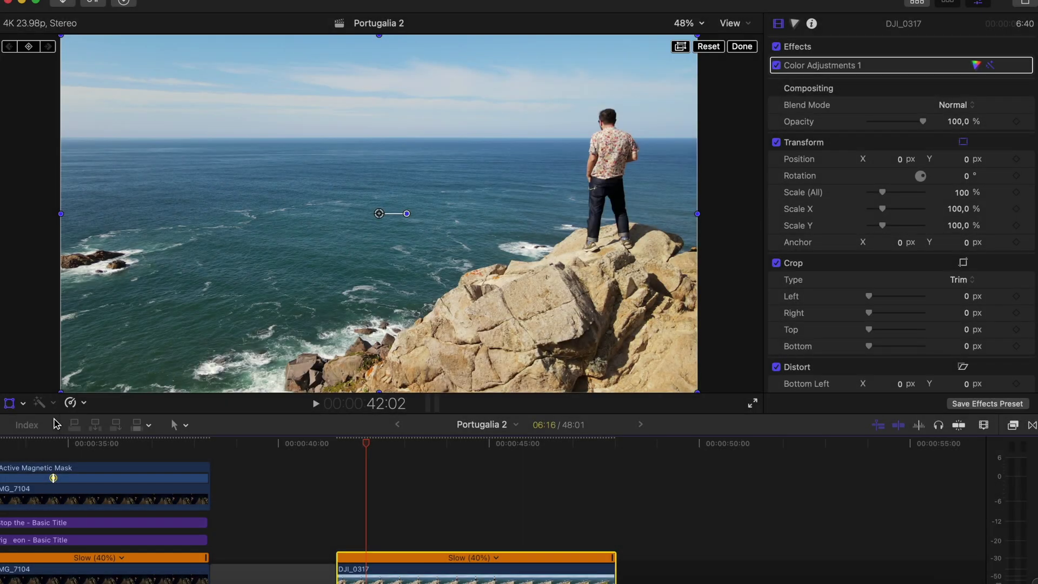
click(777, 65)
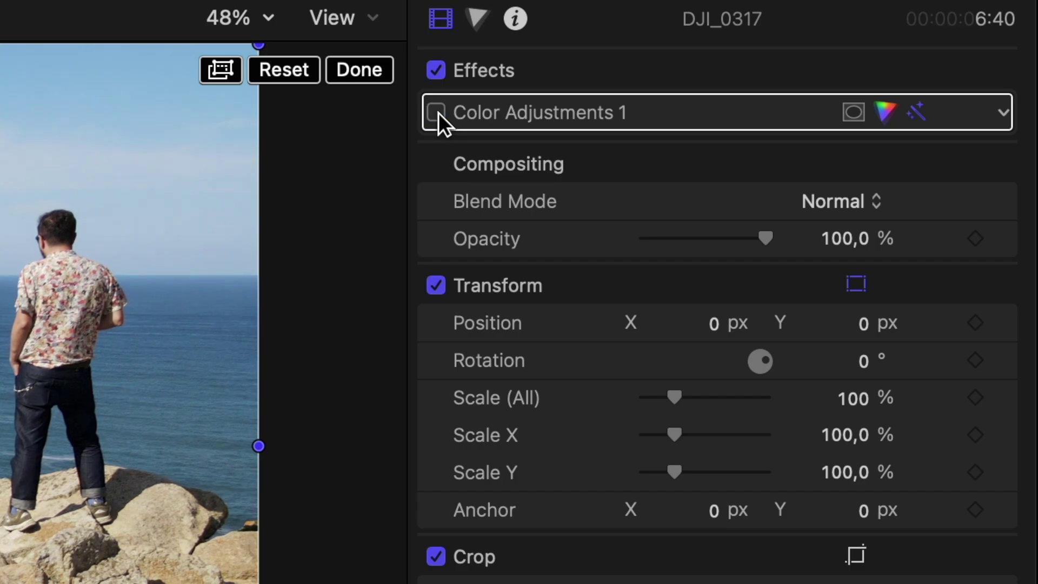
click(436, 113)
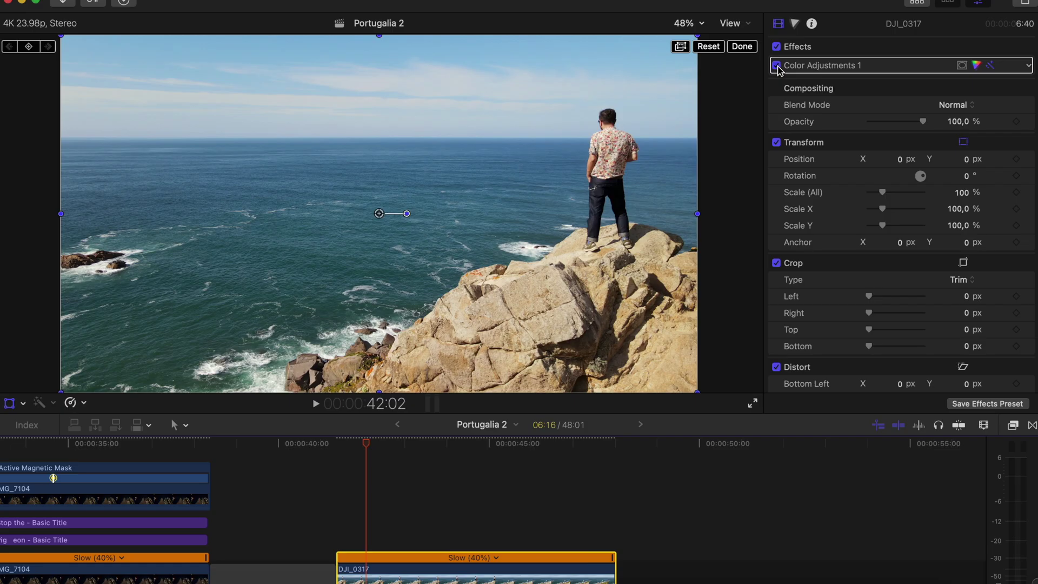
click(776, 64)
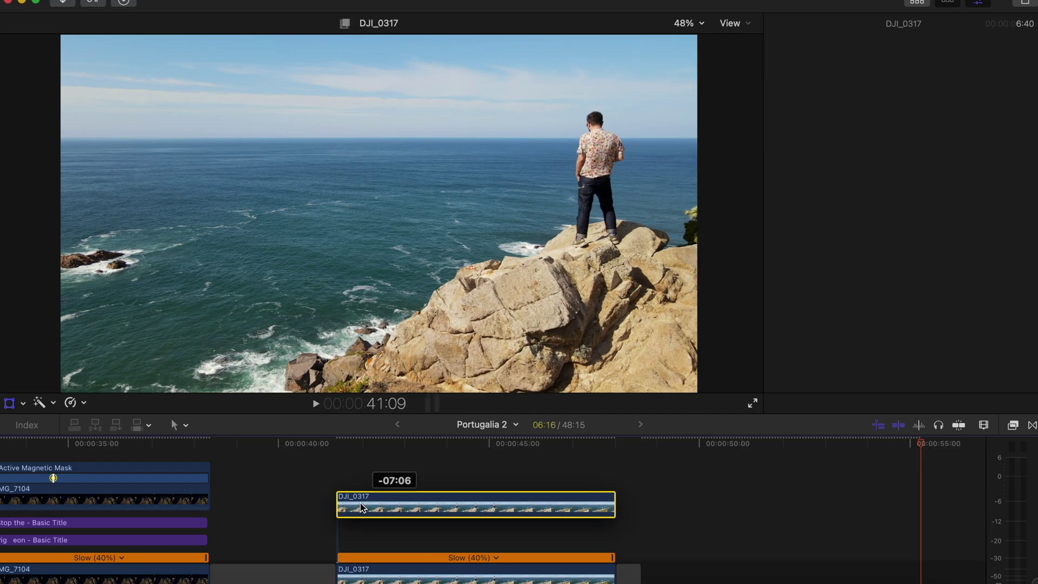
Place a DJI_0317 copy above the original and apply Magnetic Mask to the man.
drag(659, 540, 361, 508)
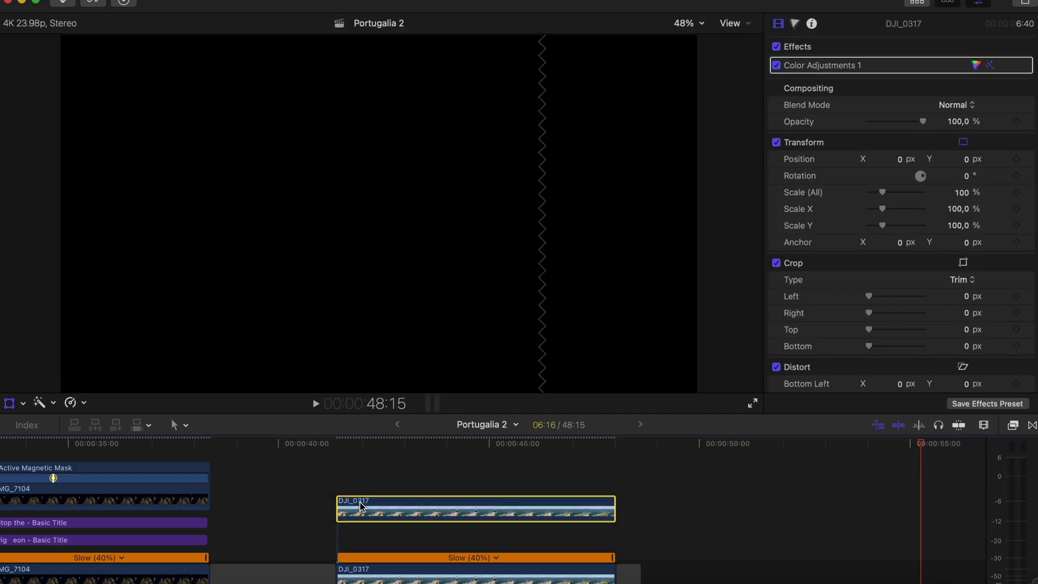
click(387, 531)
key(super+5)
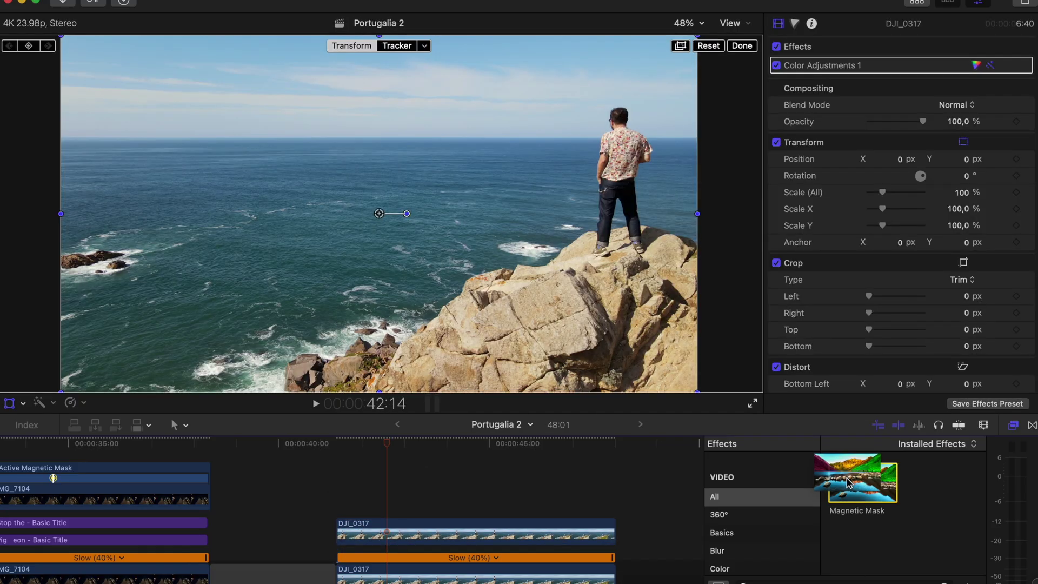
drag(698, 323, 645, 228)
drag(625, 178, 625, 181)
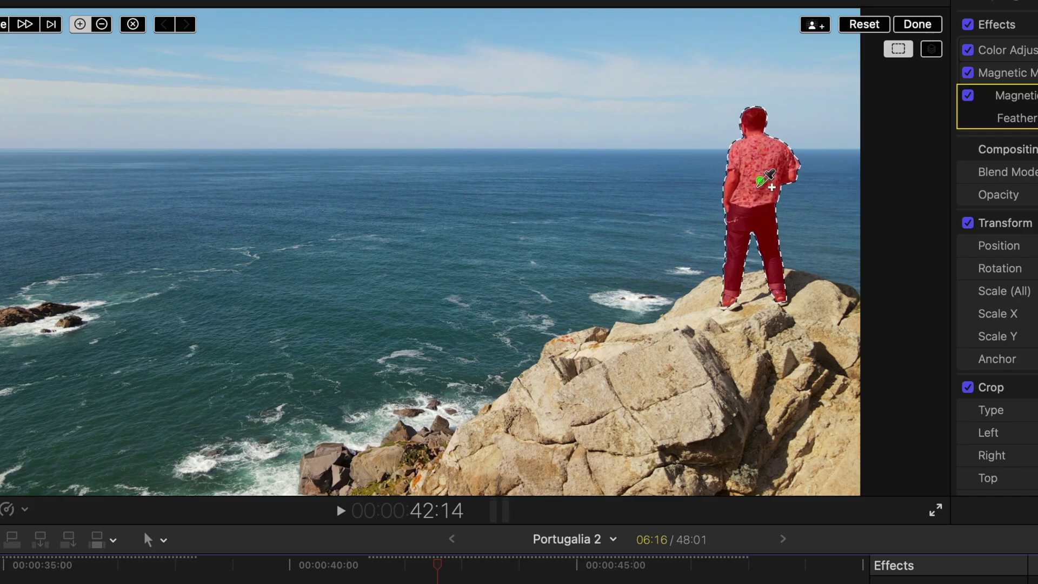
At 100% viewer zoom, brush-refine the man's mask, analyze its tracking, and finish.
click(861, 3)
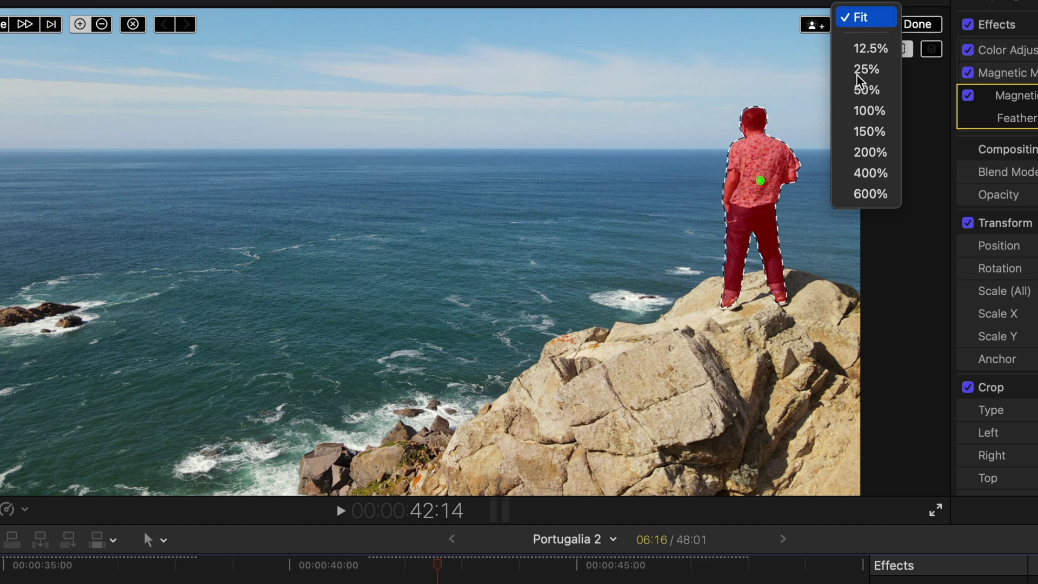
click(875, 115)
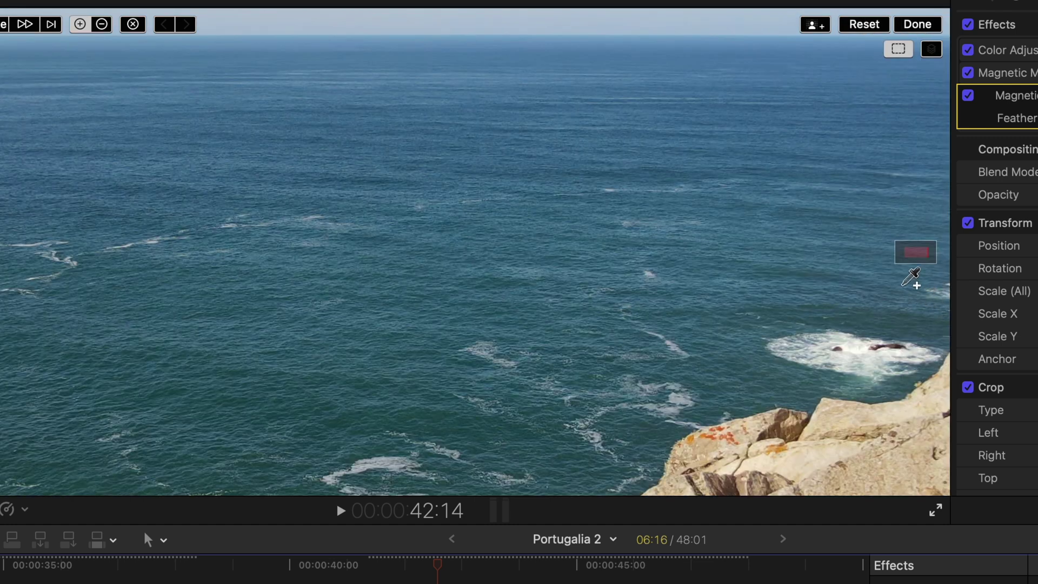
mouse_move(915, 253)
mouse_down()
mouse_move(925, 256)
mouse_move(879, 260)
mouse_up()
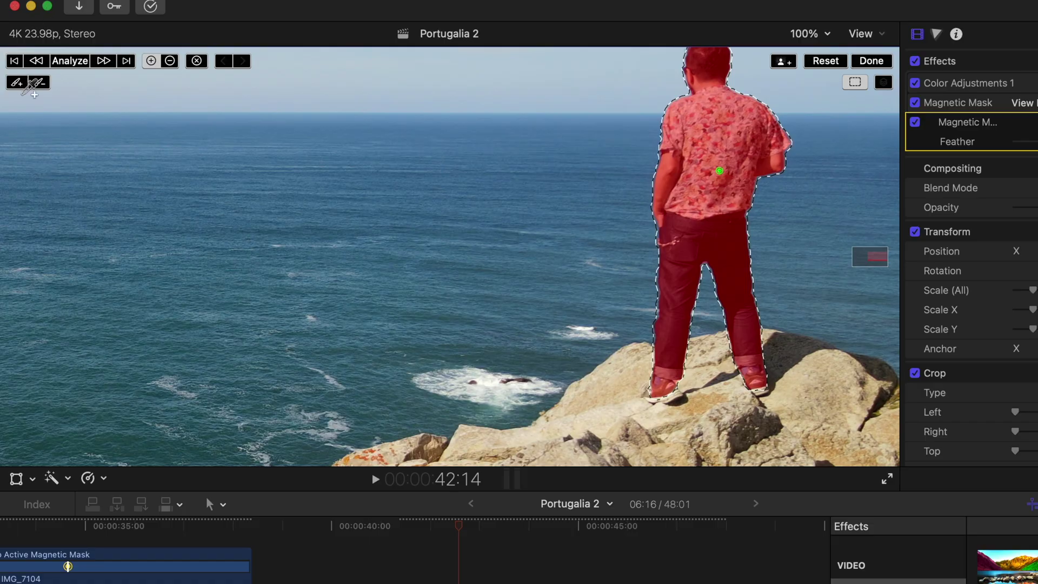
click(38, 82)
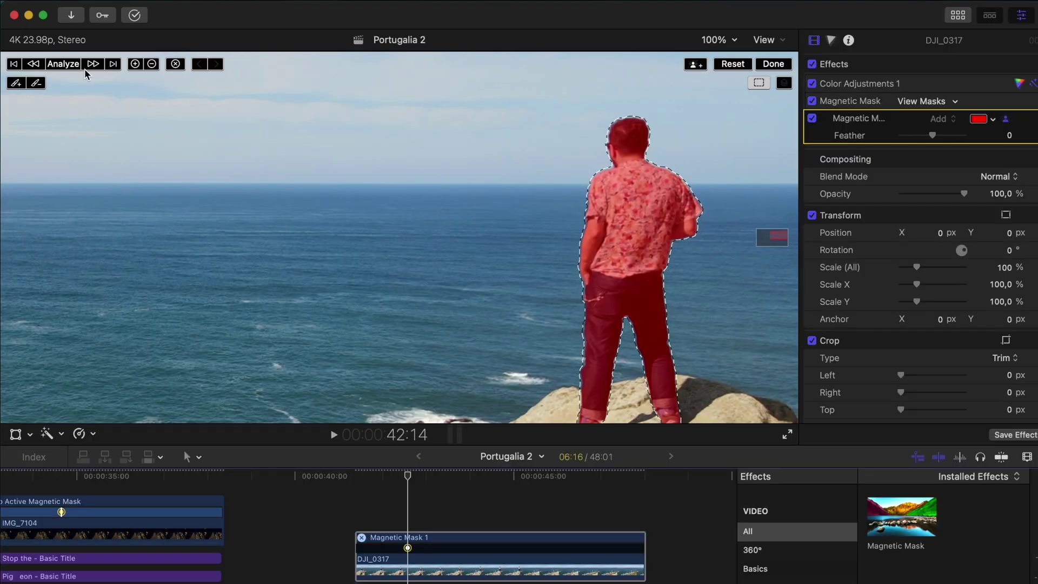
click(59, 69)
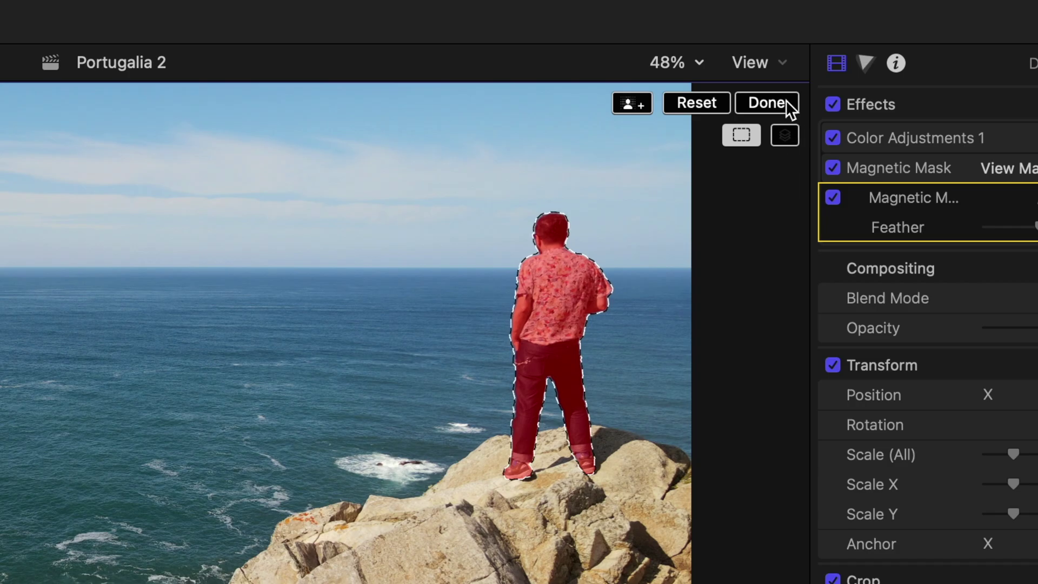
click(772, 64)
Add a Basic Title between the masked DJI_0317 copy and the background.
key(ctrl+t)
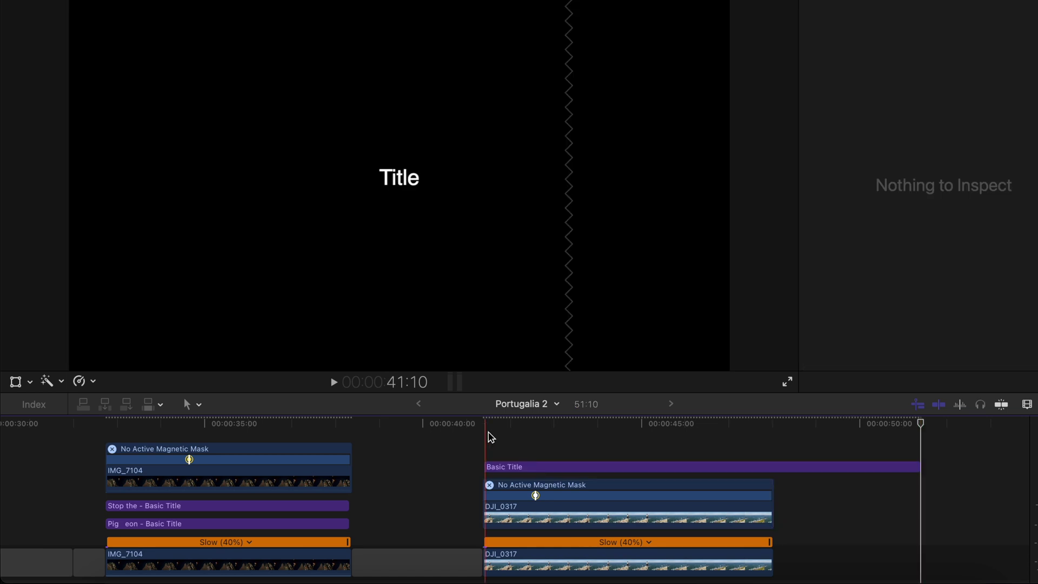
drag(499, 464, 509, 533)
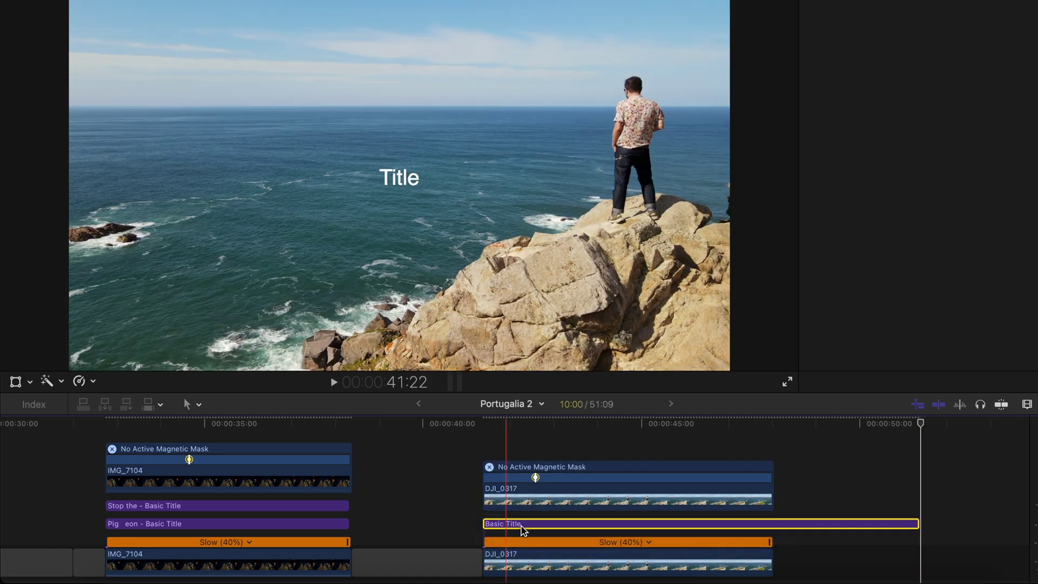
key(super+4)
text(Portugal)
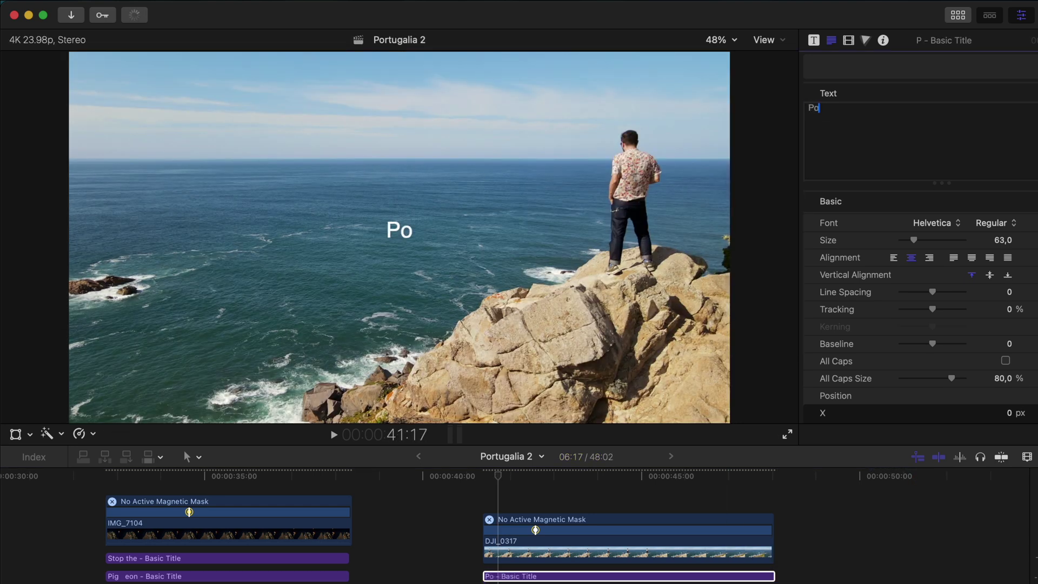
Make the Portugal title large Helvetica Neue Condensed Black, then preview DJI_0317.
click(951, 226)
click(1029, 459)
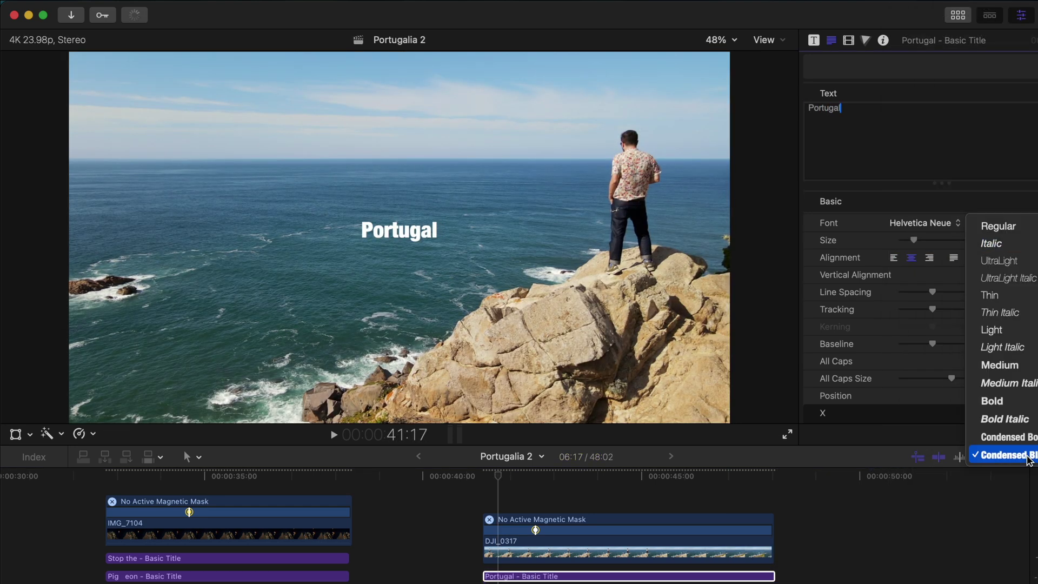
drag(933, 237, 966, 240)
click(521, 558)
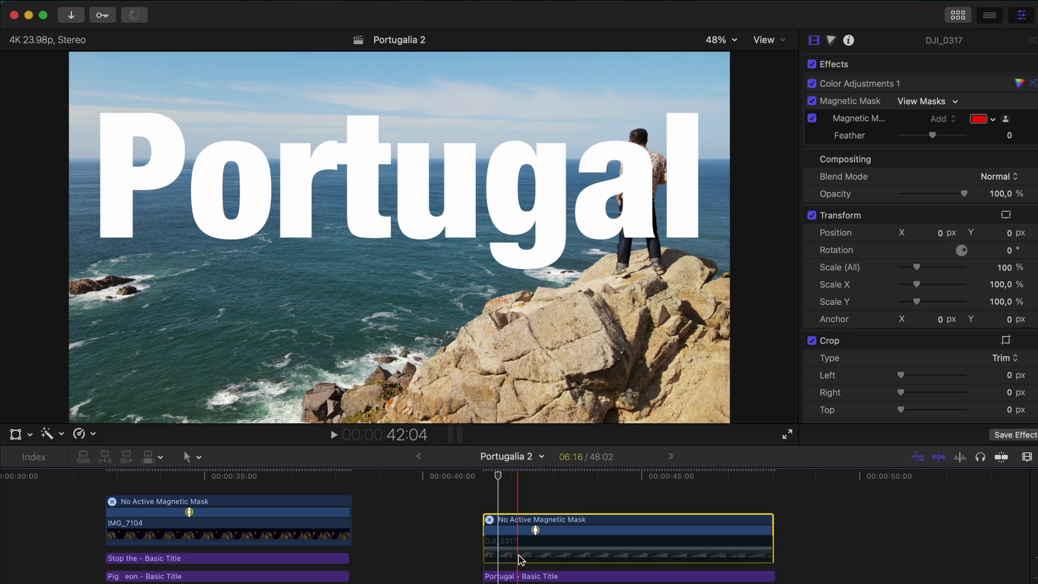
key(space)
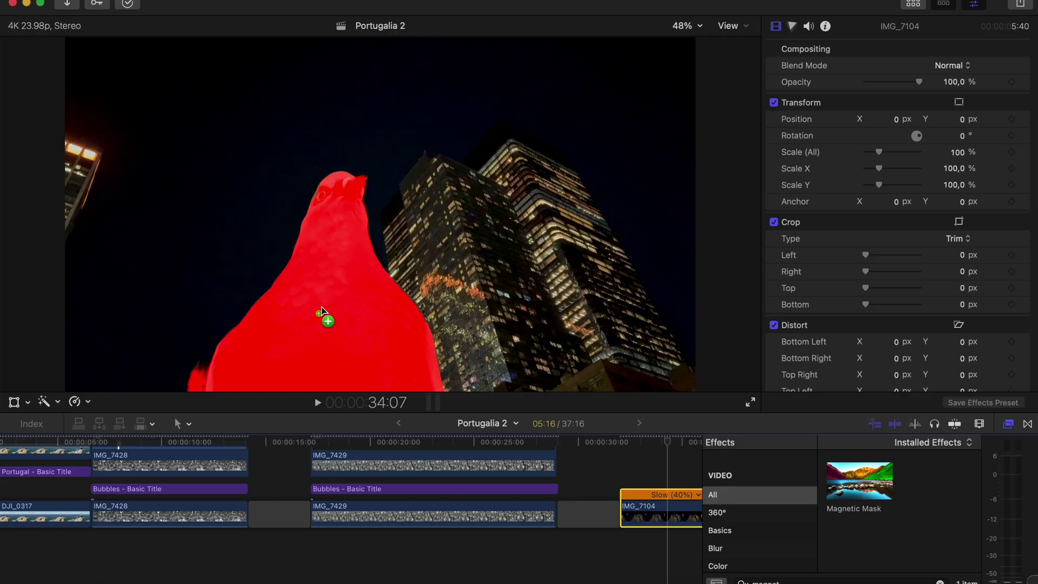
Mask the pigeon in IMG_7104, remove the dark area, and track it.
drag(322, 313, 325, 316)
click(683, 25)
click(690, 102)
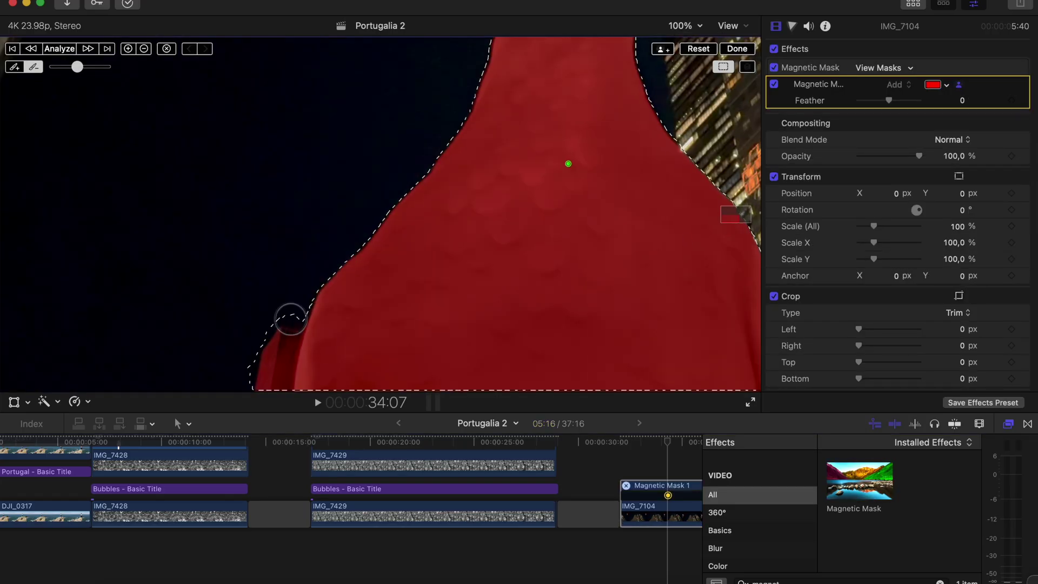
drag(290, 319, 274, 382)
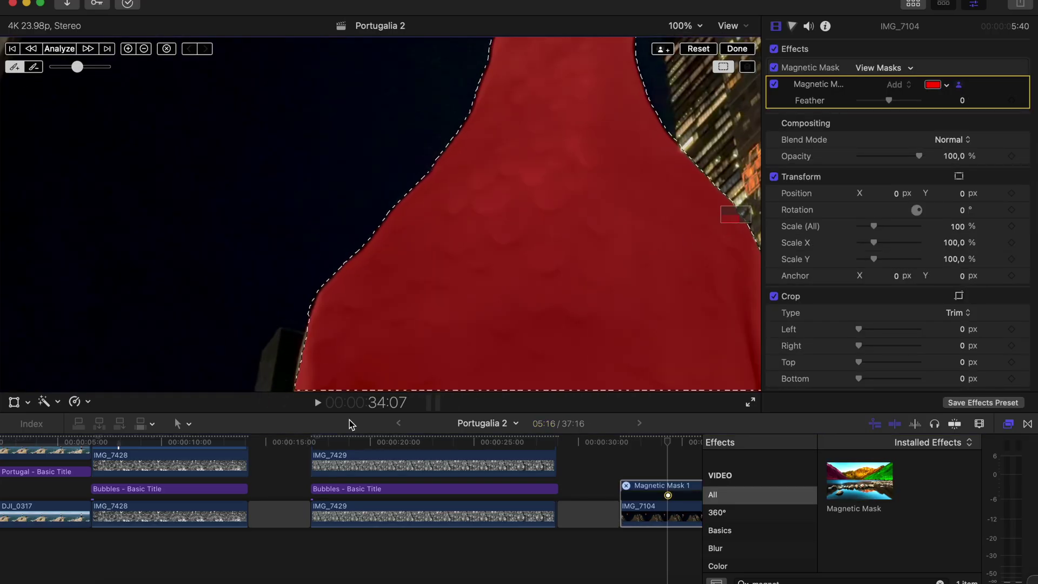
key(shift+z)
click(62, 48)
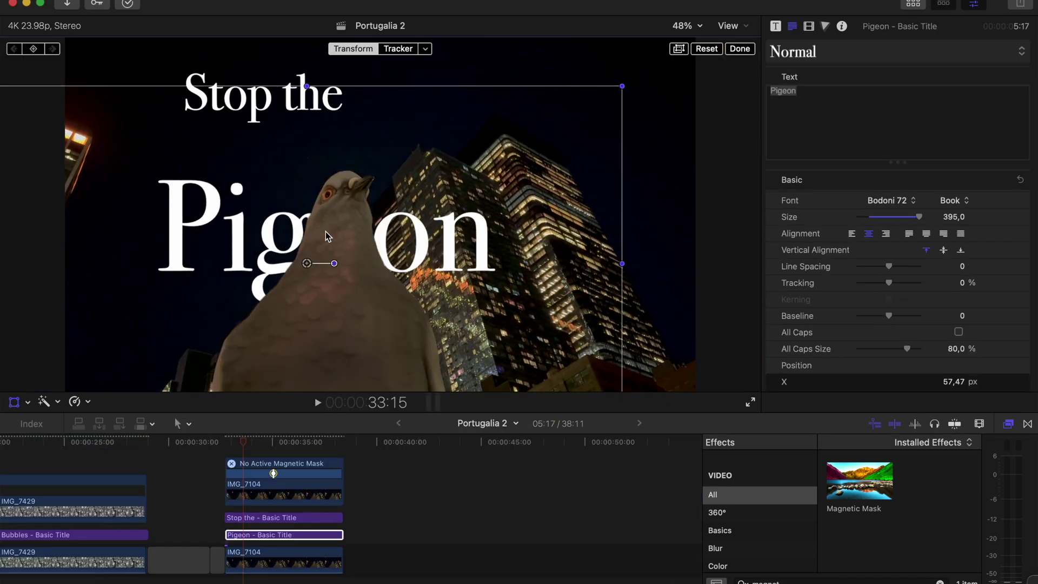
Edit the Pigeon title, track the bubble mask, and give Bubbles a bold font.
double_click(317, 235)
click(317, 236)
text(.)
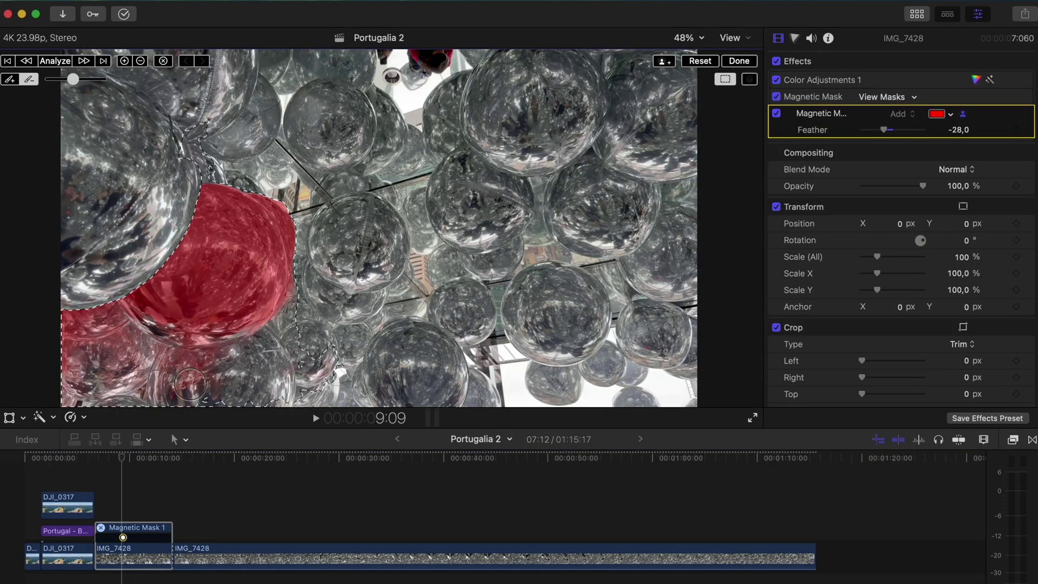
click(62, 63)
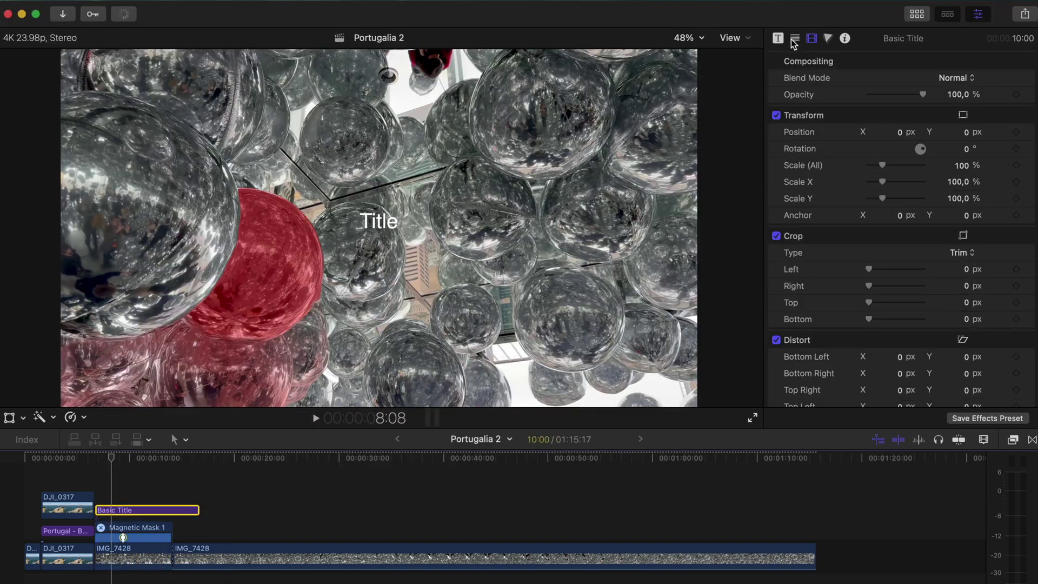
text(Bubbles)
click(900, 216)
click(899, 235)
click(159, 552)
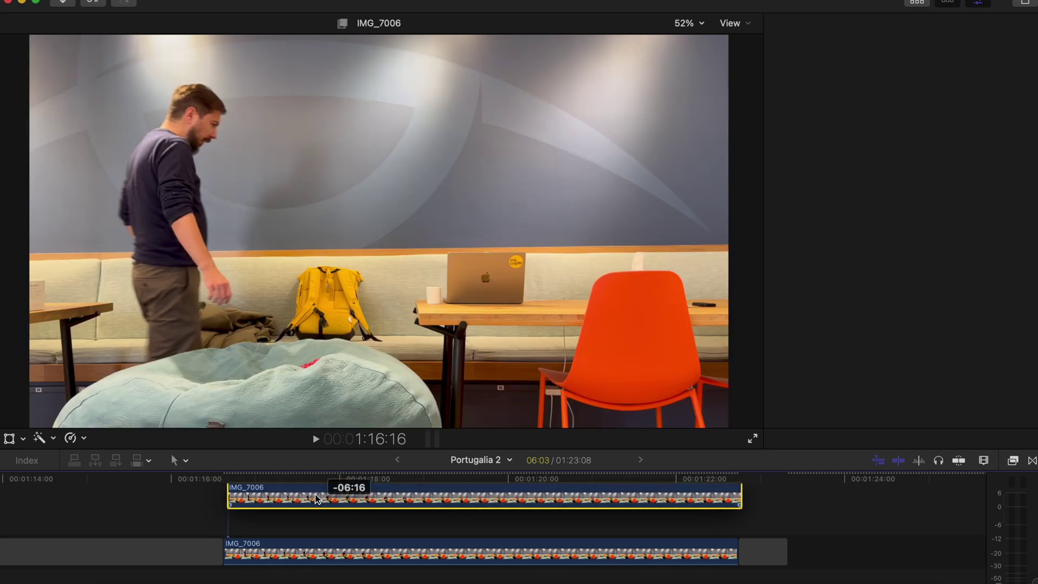
Align the upper IMG_7006 clip and track a Magnetic Mask on the seated man.
drag(316, 499, 311, 499)
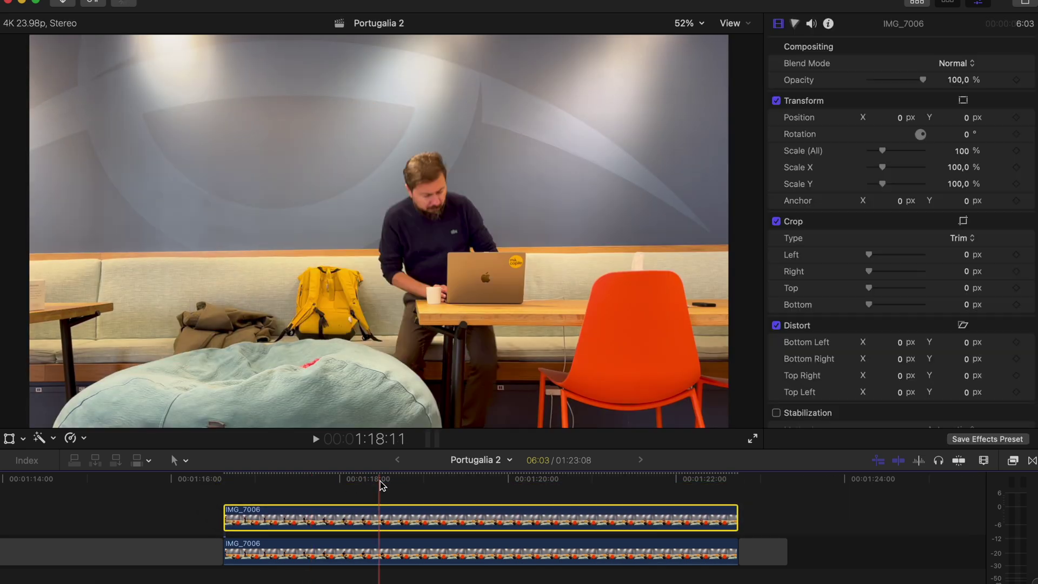
drag(386, 479, 431, 479)
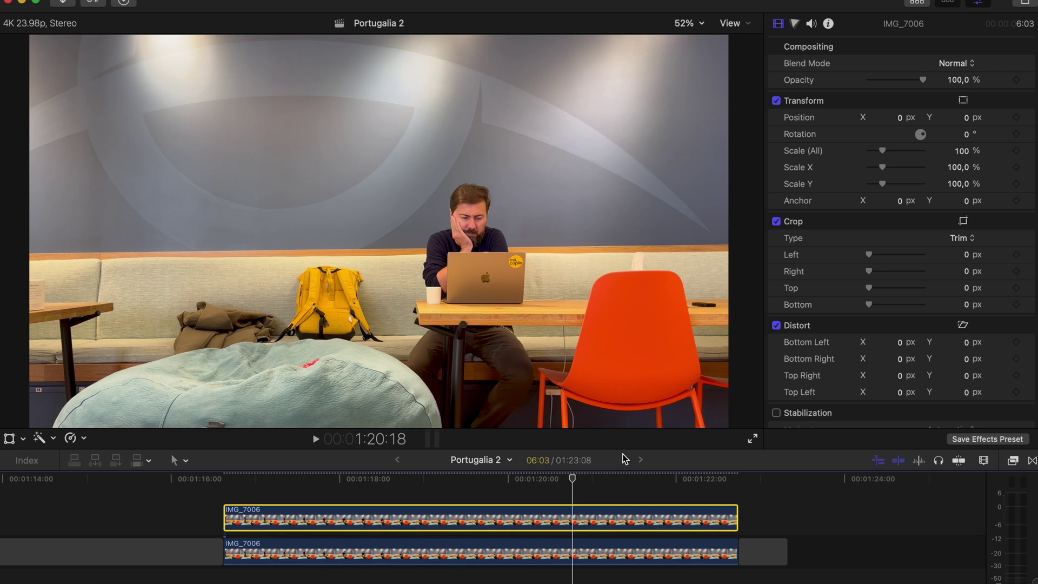
click(1015, 461)
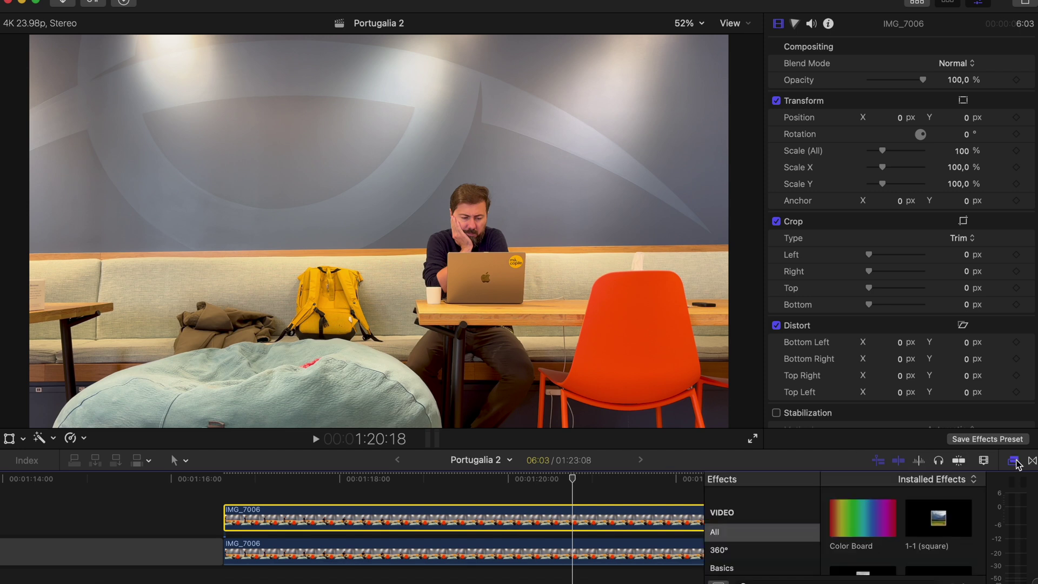
double_click(863, 517)
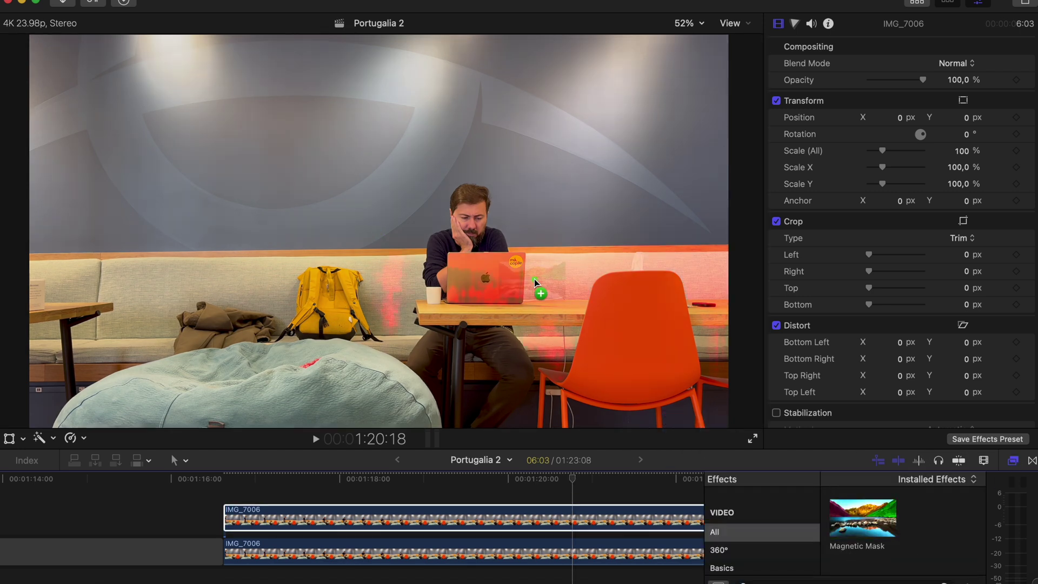
click(477, 213)
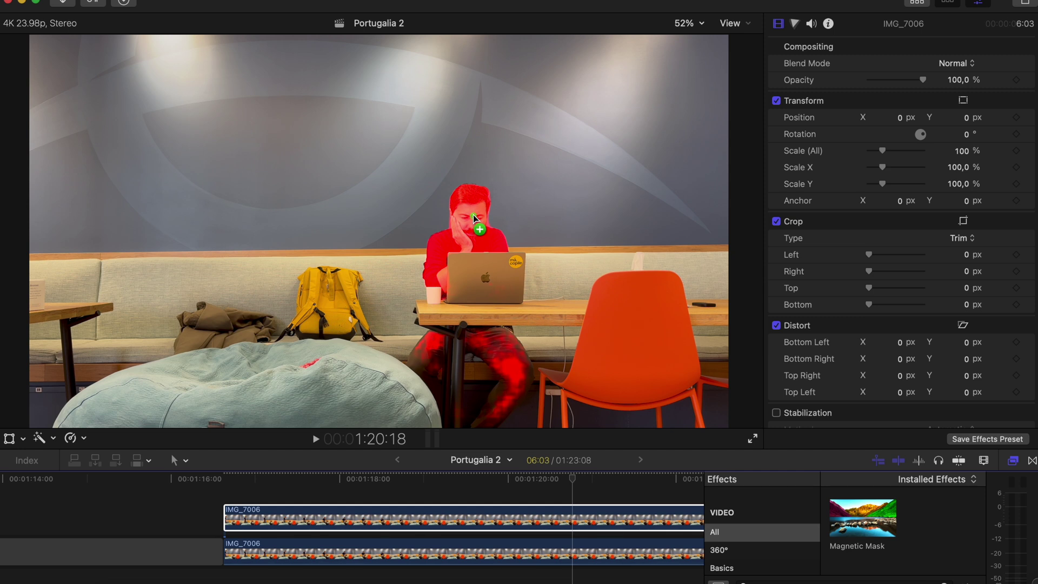
click(473, 215)
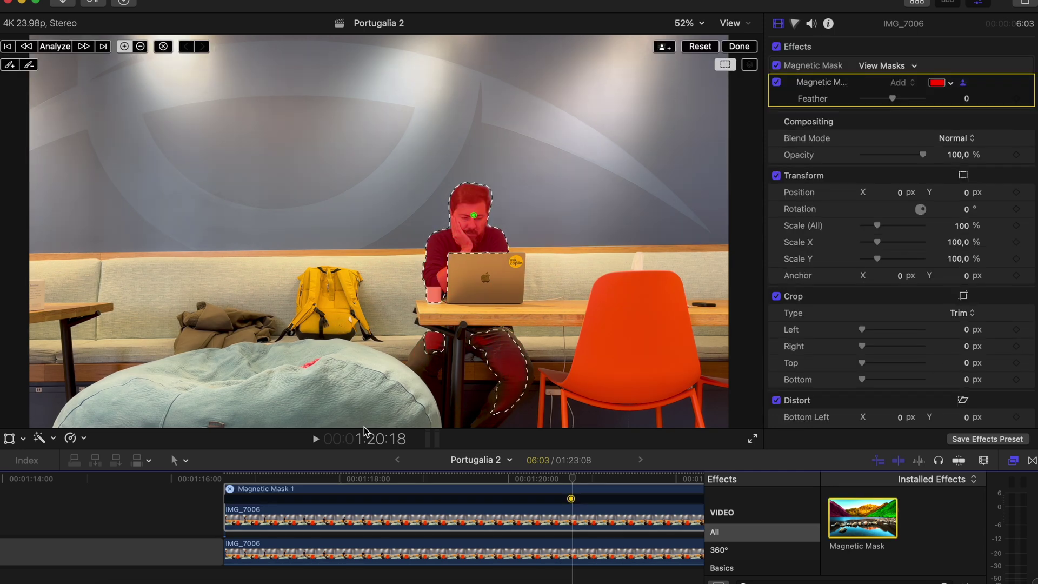
click(55, 47)
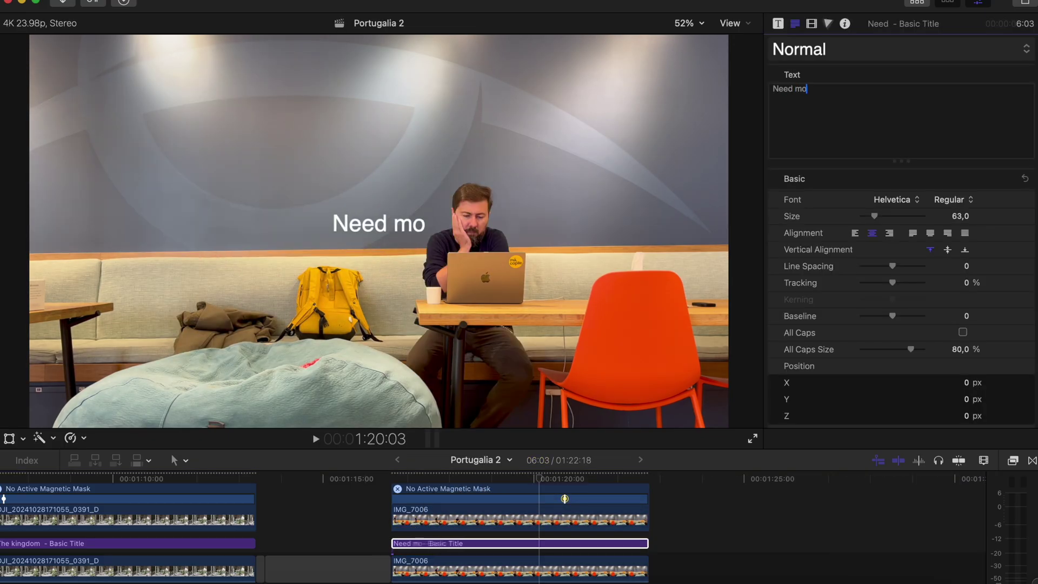
Set the Need more coffee title to Impact at size 216 and preview it.
drag(896, 221, 914, 218)
click(897, 200)
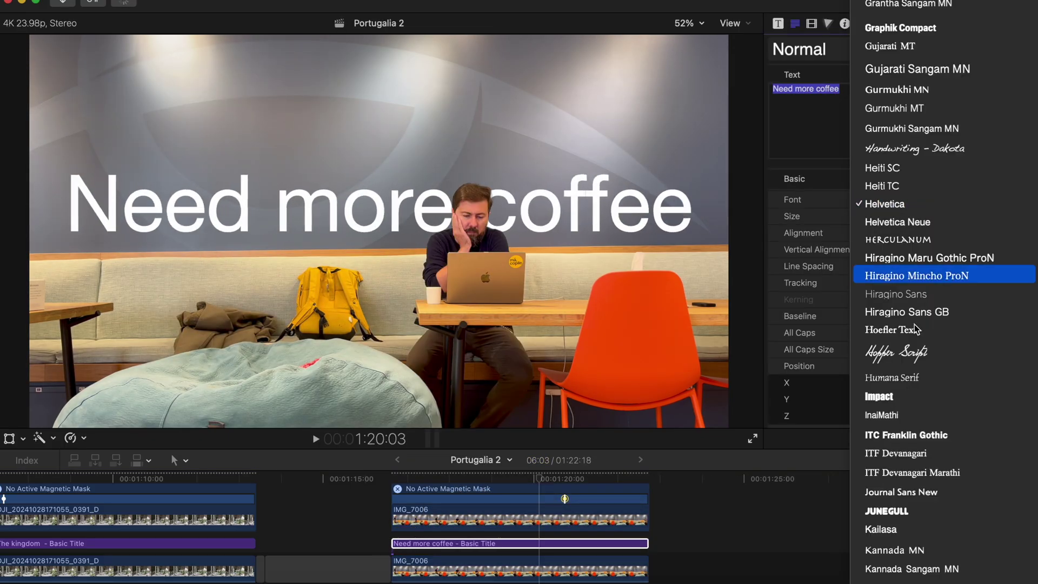
click(873, 417)
key(space)
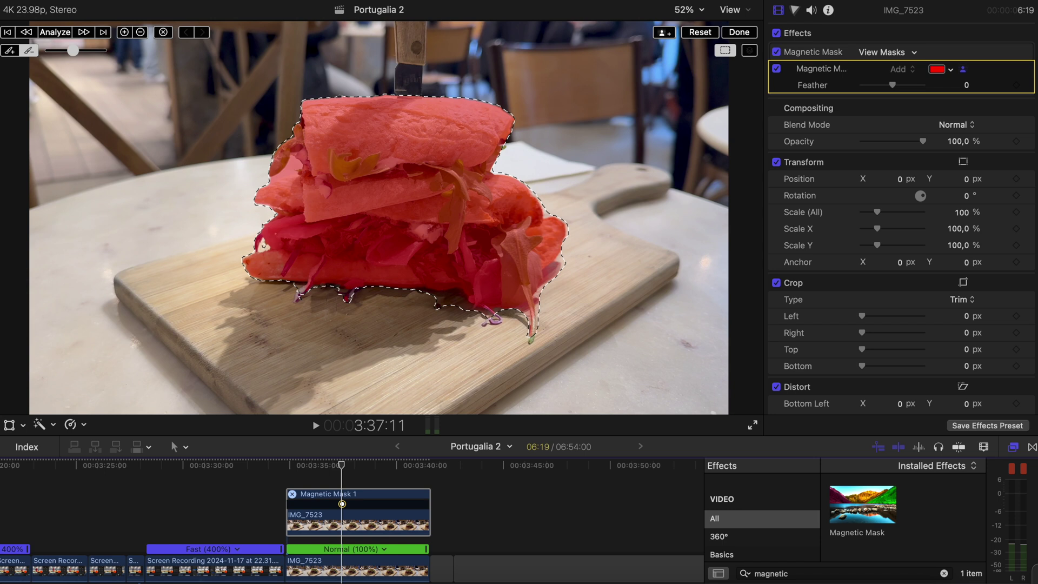
Run analysis on the IMG_7523 sandwich mask and finish mask editing.
click(61, 34)
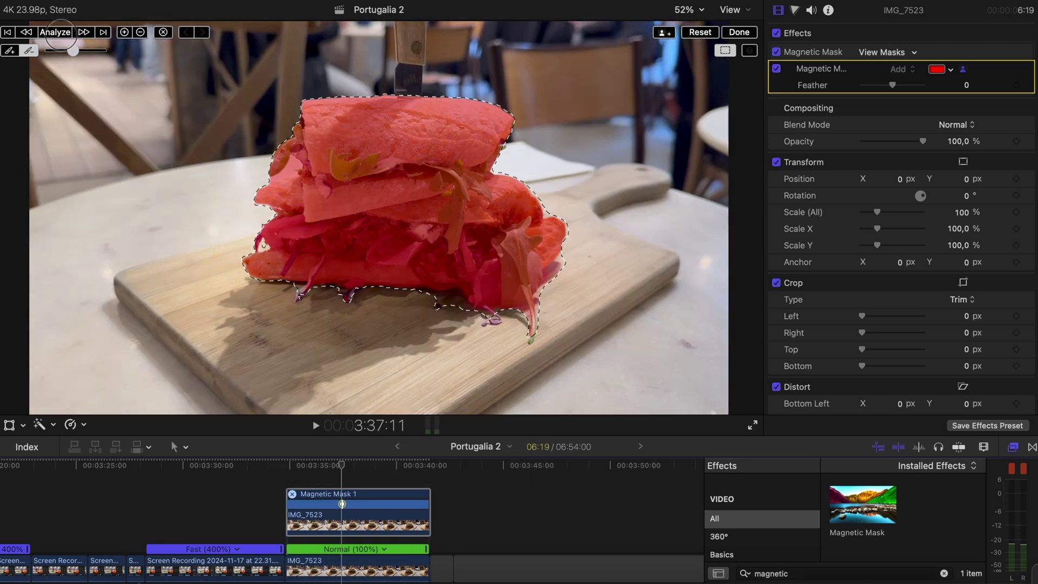
click(738, 34)
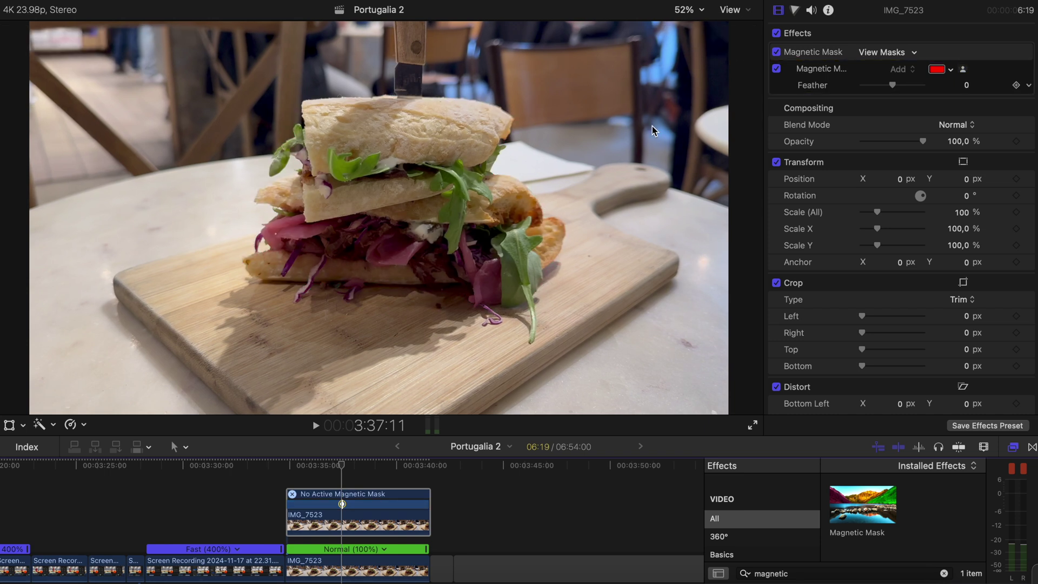